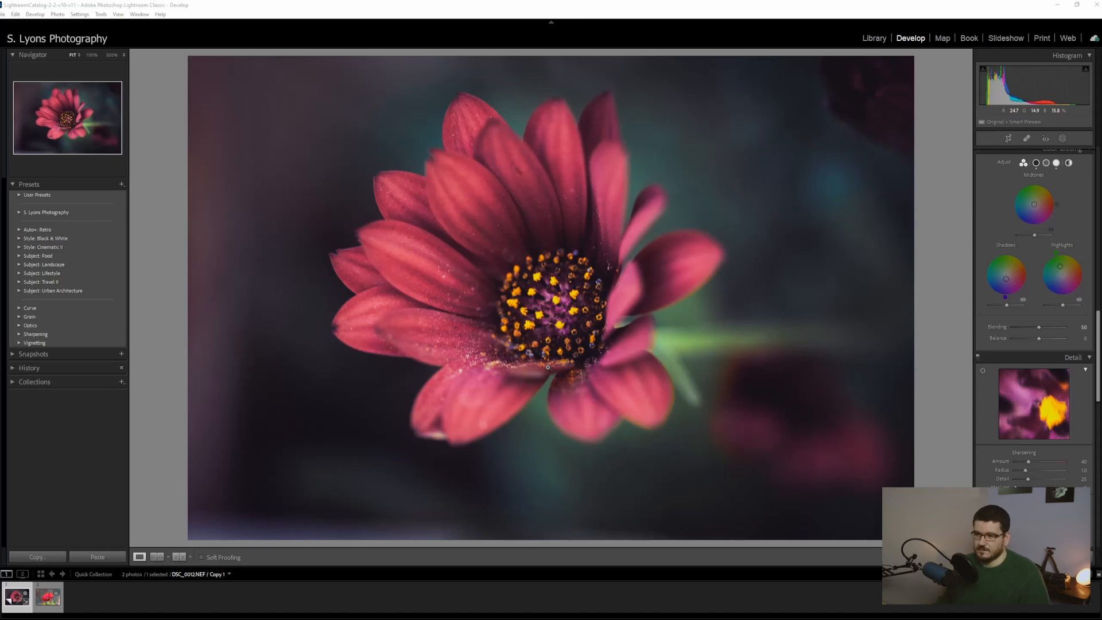
# Start a new develop preset from the current flower photo's settings and name it My First Preset
pyautogui.click(122, 185)
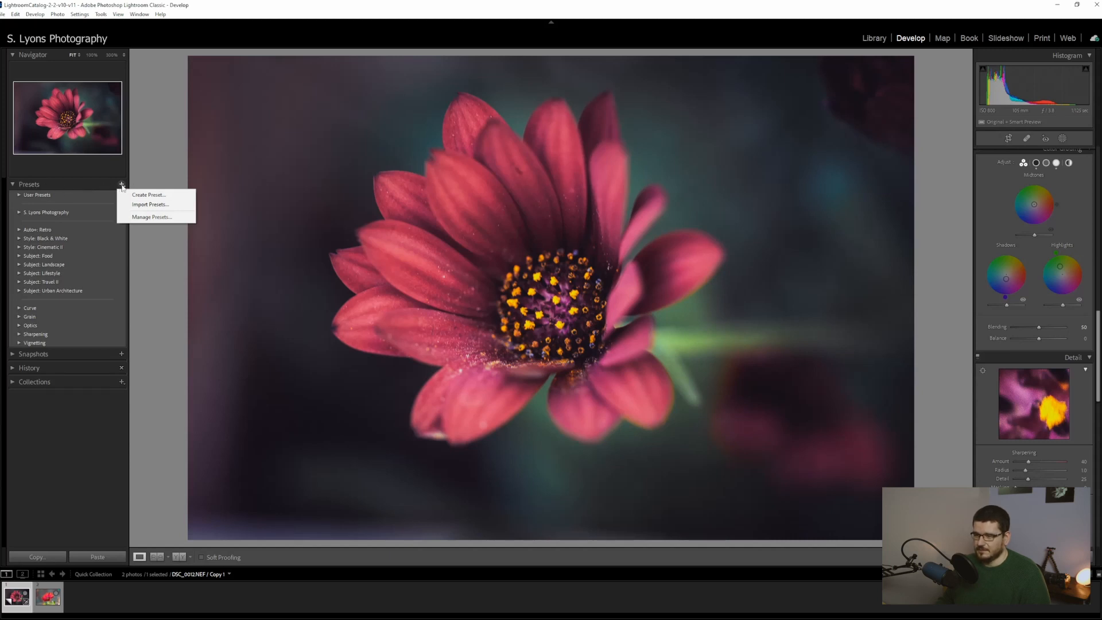
pyautogui.click(140, 195)
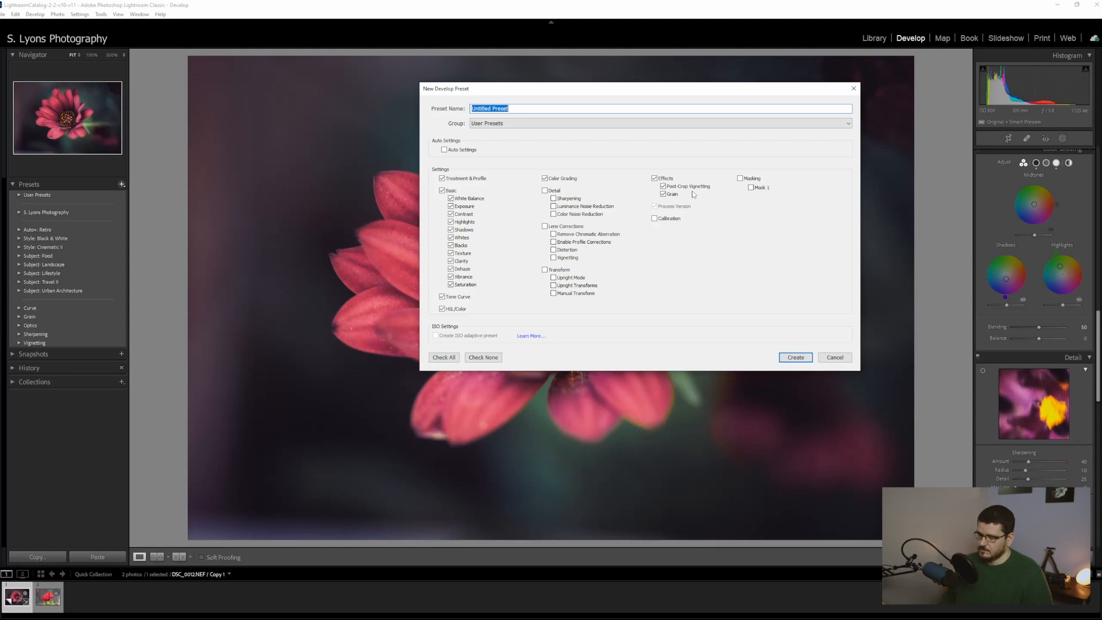
pyautogui.click(520, 108)
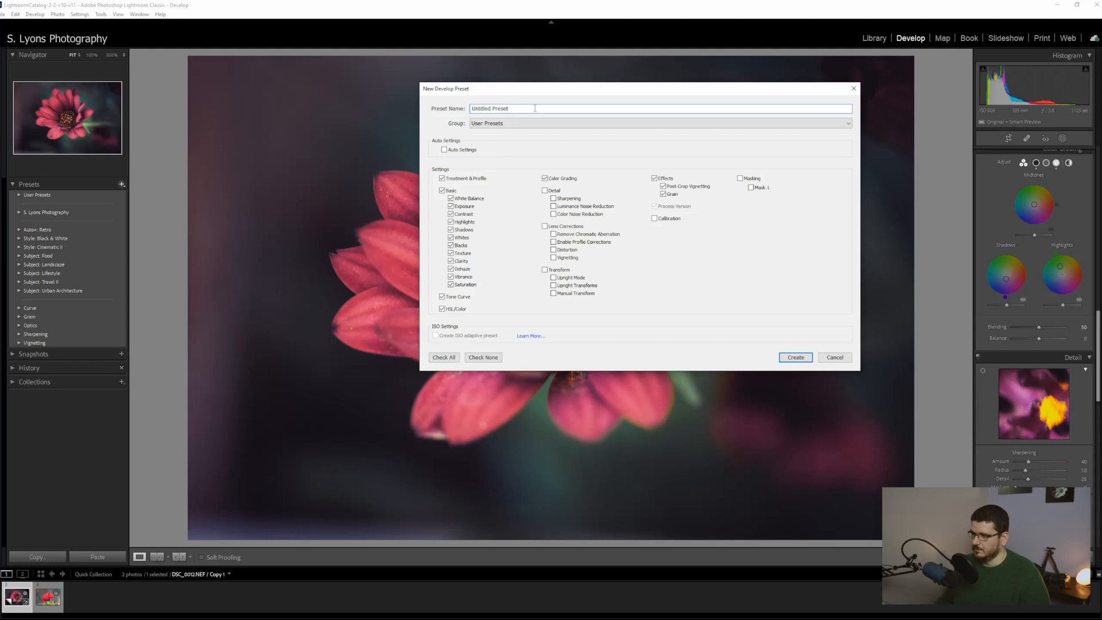
pyautogui.moveTo(535, 108); pyautogui.dragTo(403, 107)
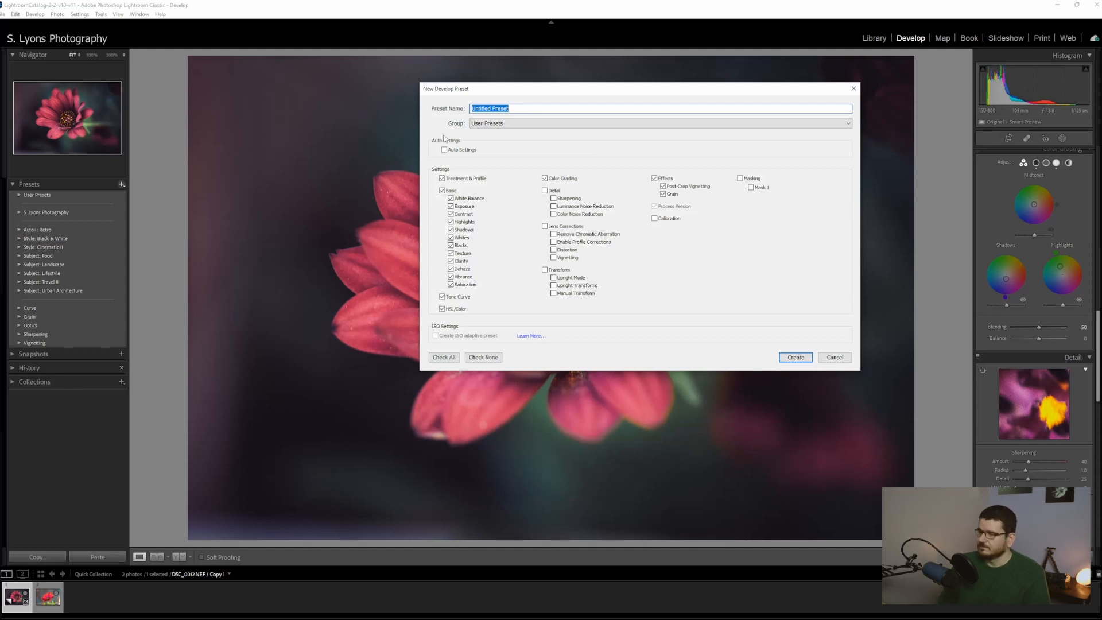
pyautogui.write('My First Prese')
pyautogui.press('Tab')
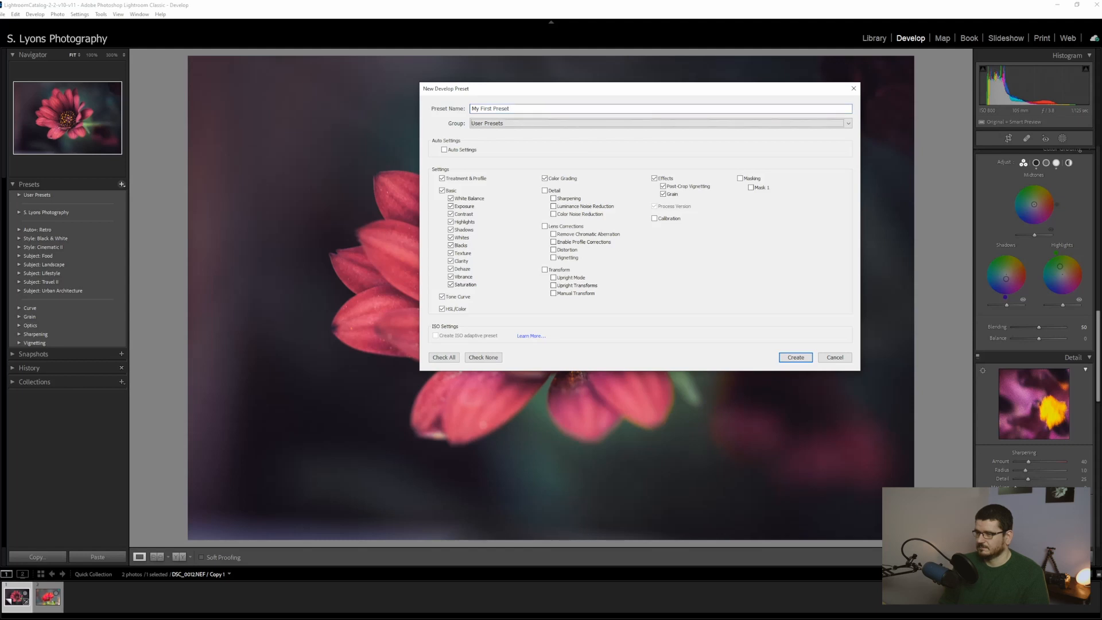
# Assign the preset to a new group named My First Presets and create it
pyautogui.click(529, 124)
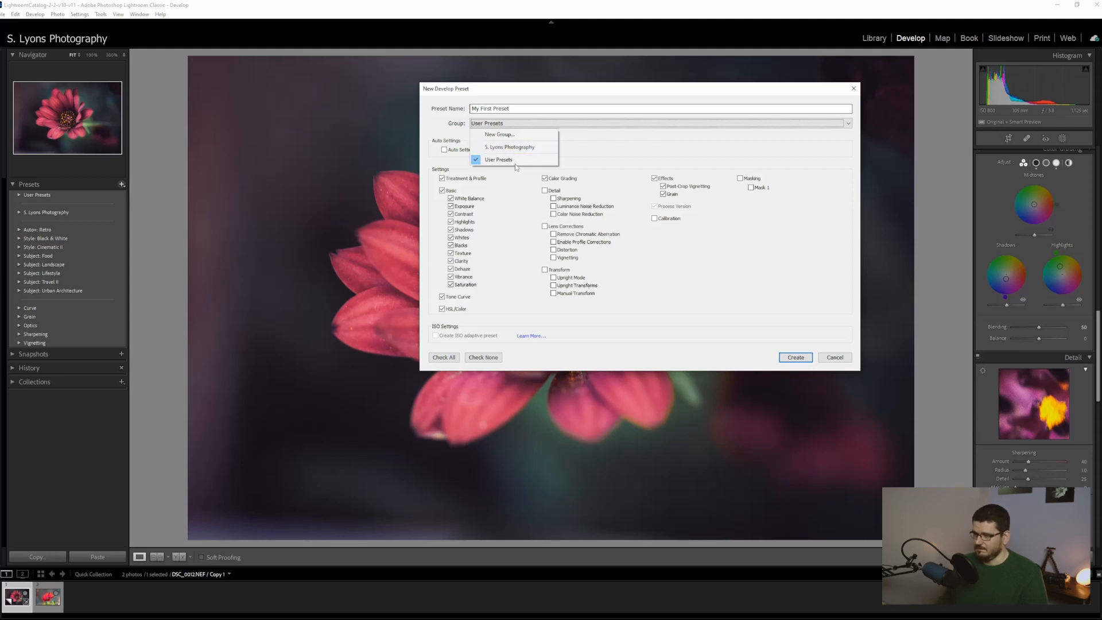
pyautogui.click(508, 134)
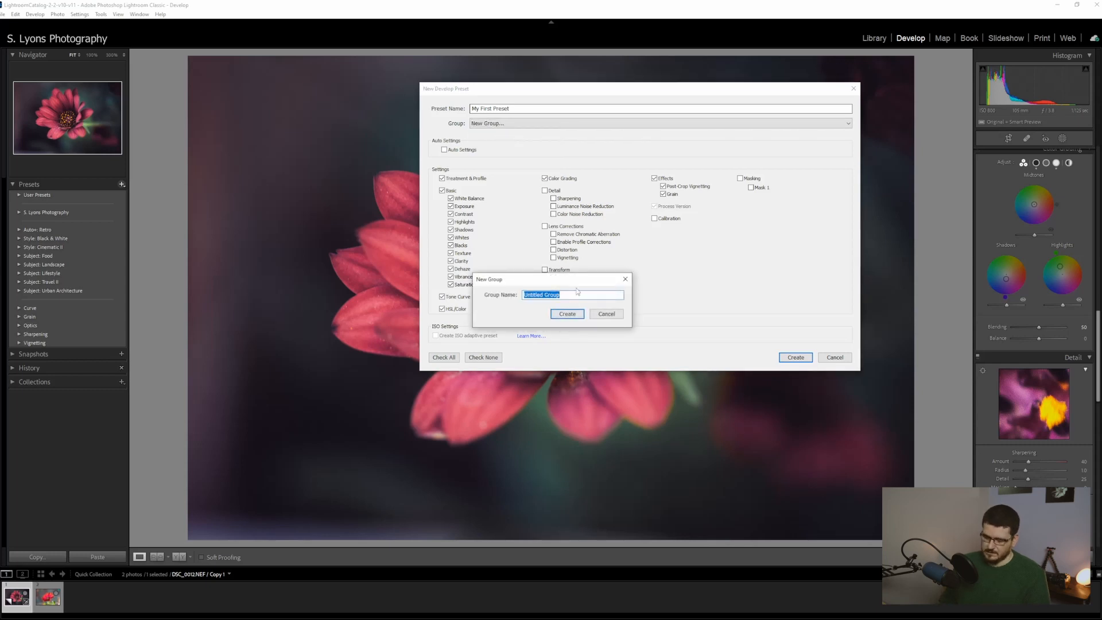
pyautogui.write('My F')
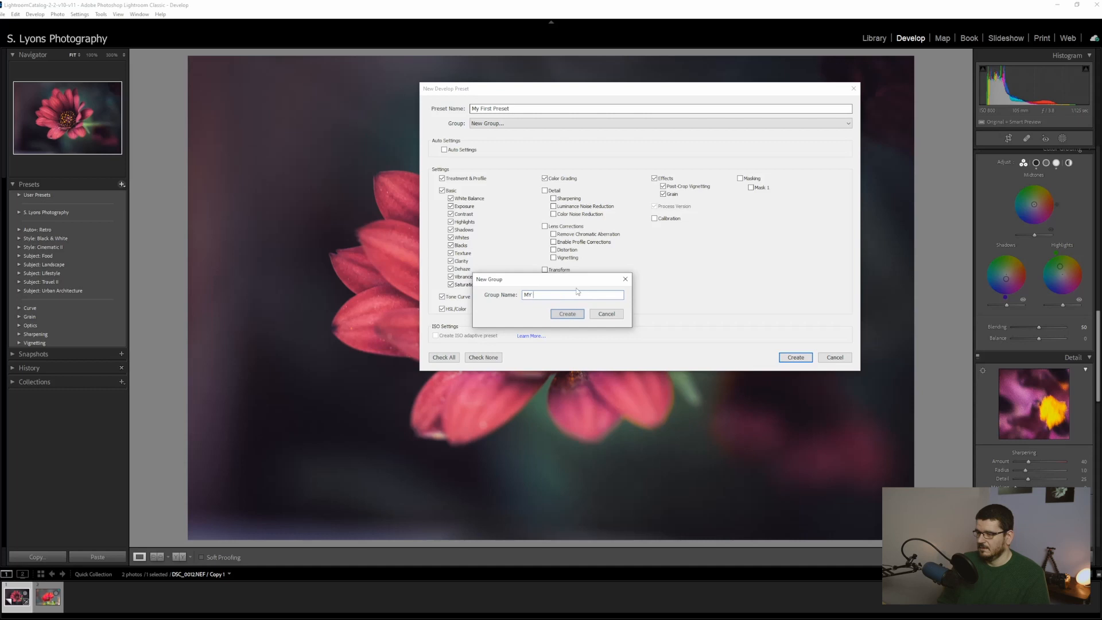
pyautogui.write('irst Preset')
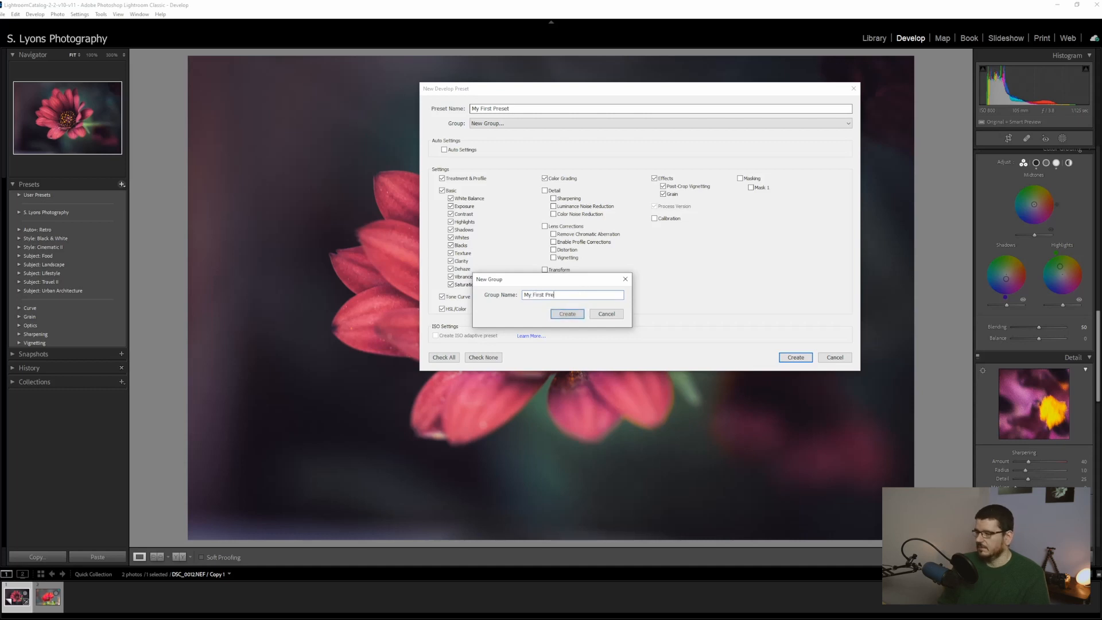
pyautogui.press('Return')
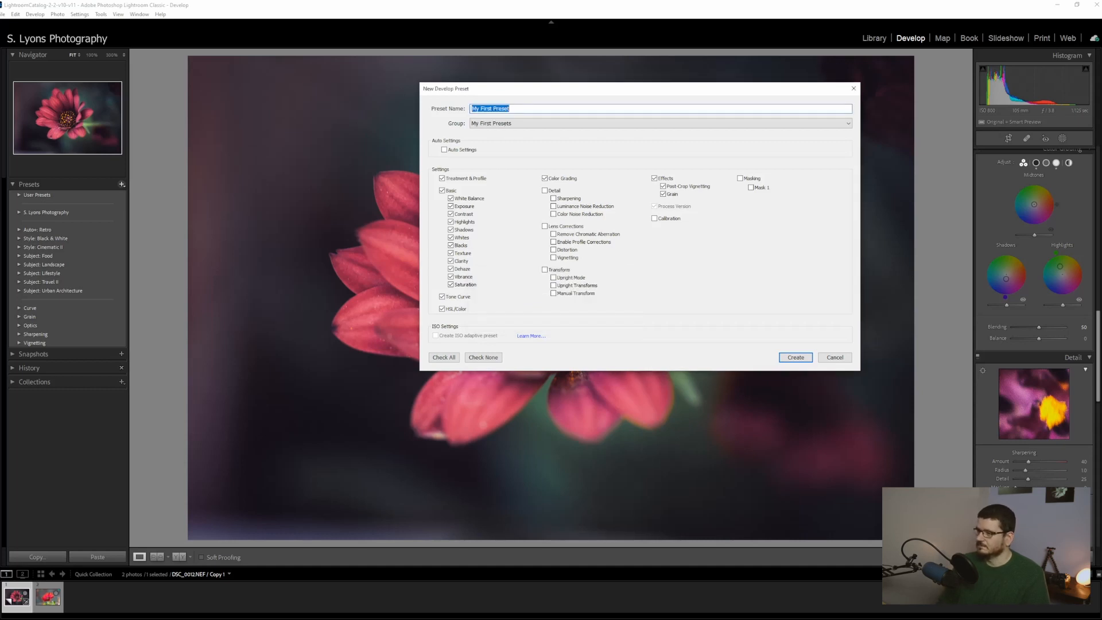
pyautogui.click(795, 357)
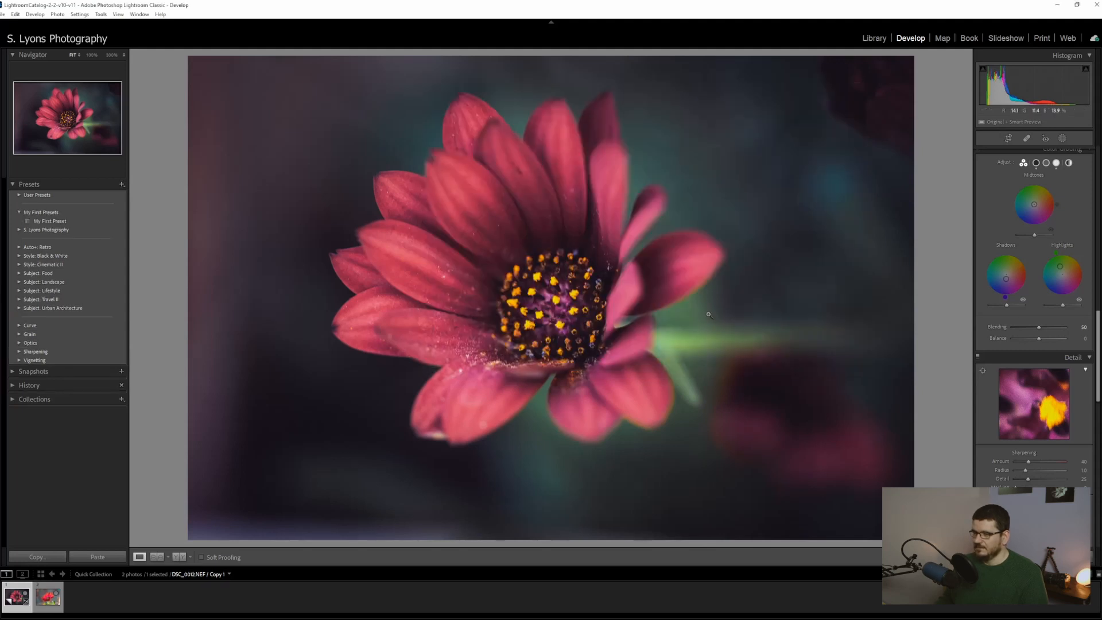
# Export the My First Presets group as My First Presets.zip into the Preset Packs folder
pyautogui.rightClick(62, 220)
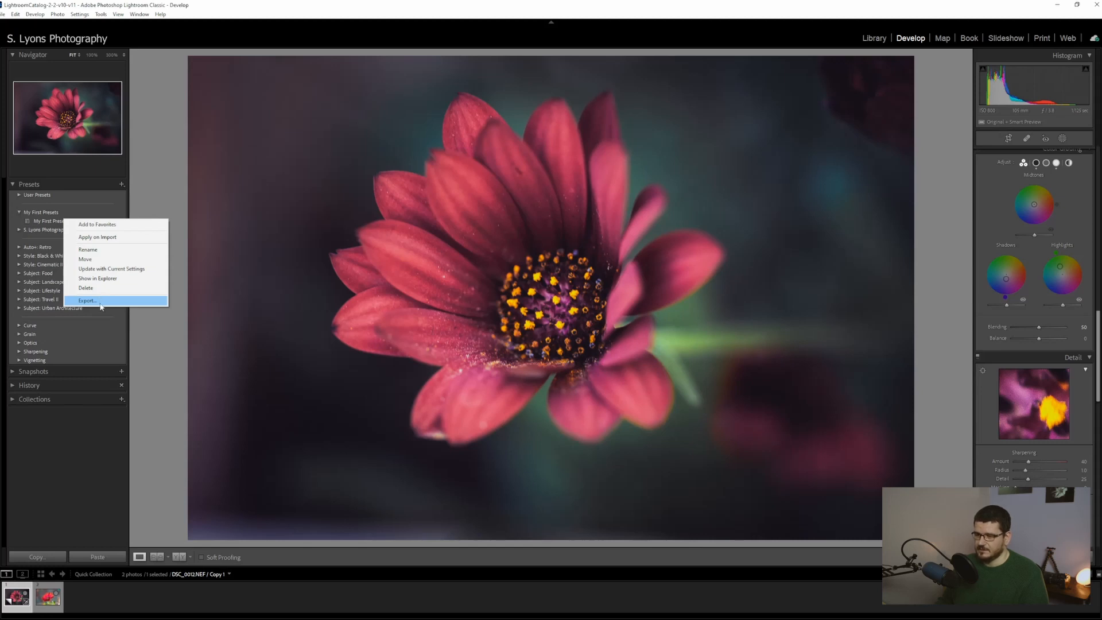
pyautogui.rightClick(47, 214)
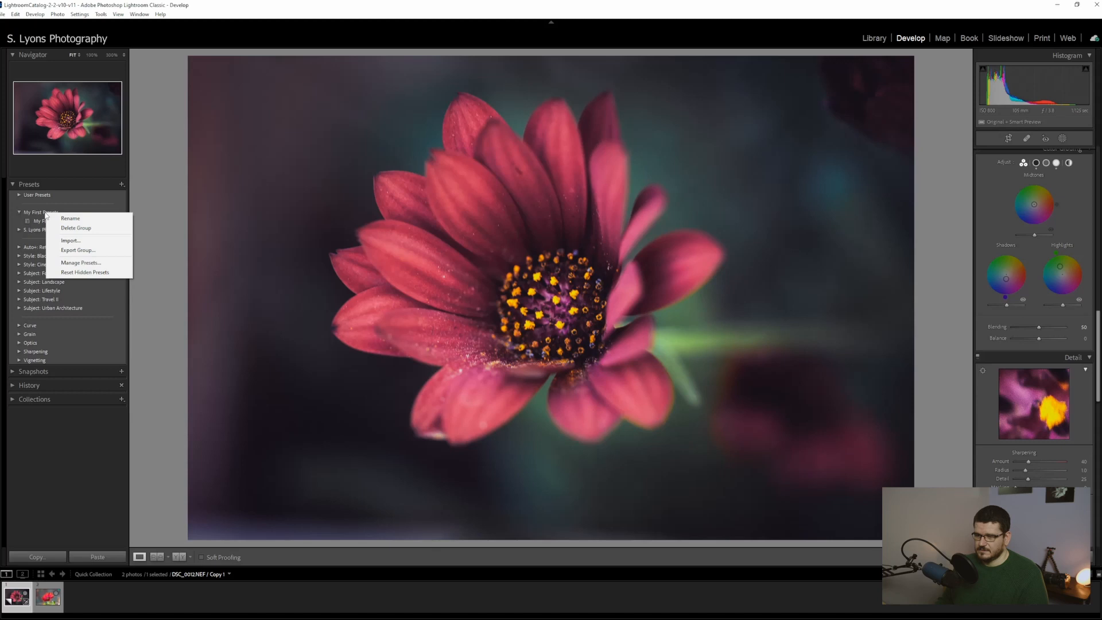
pyautogui.rightClick(50, 215)
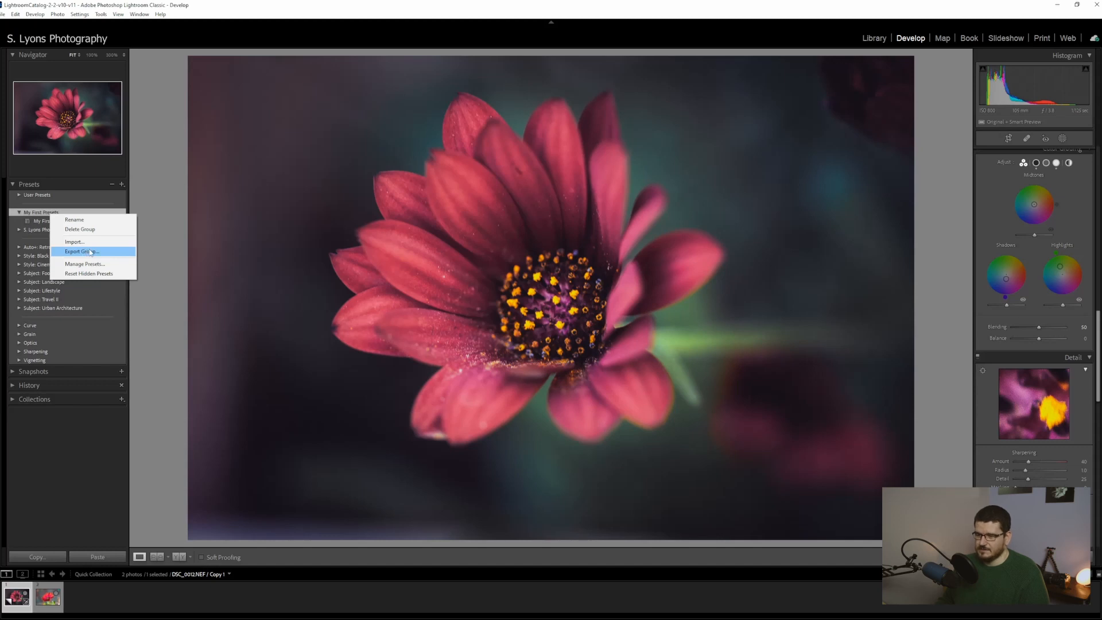
pyautogui.click(90, 252)
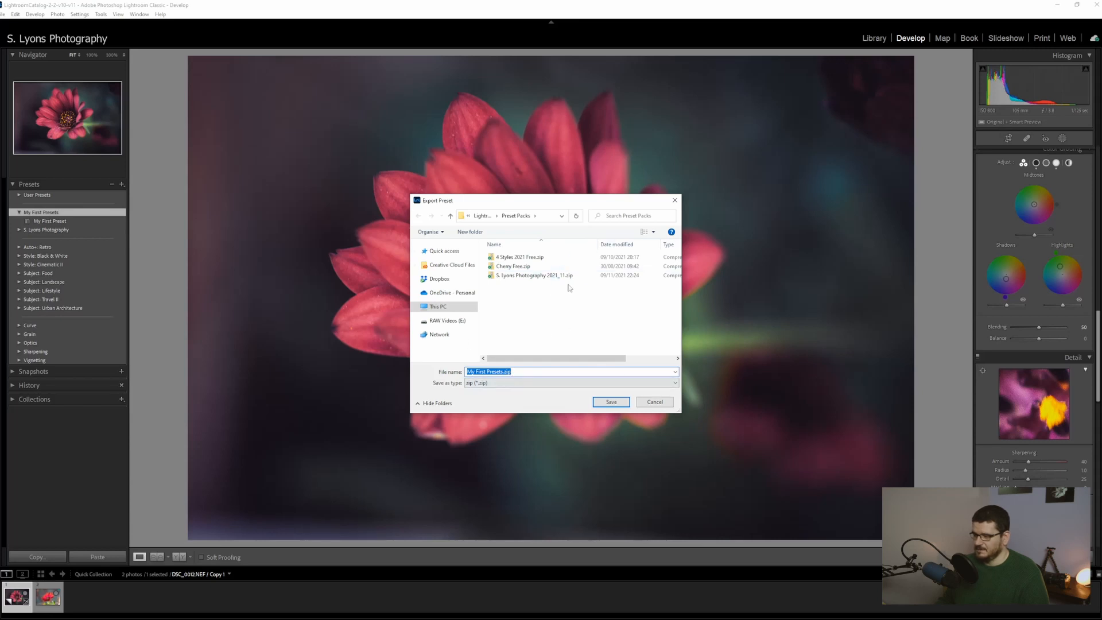
pyautogui.click(524, 371)
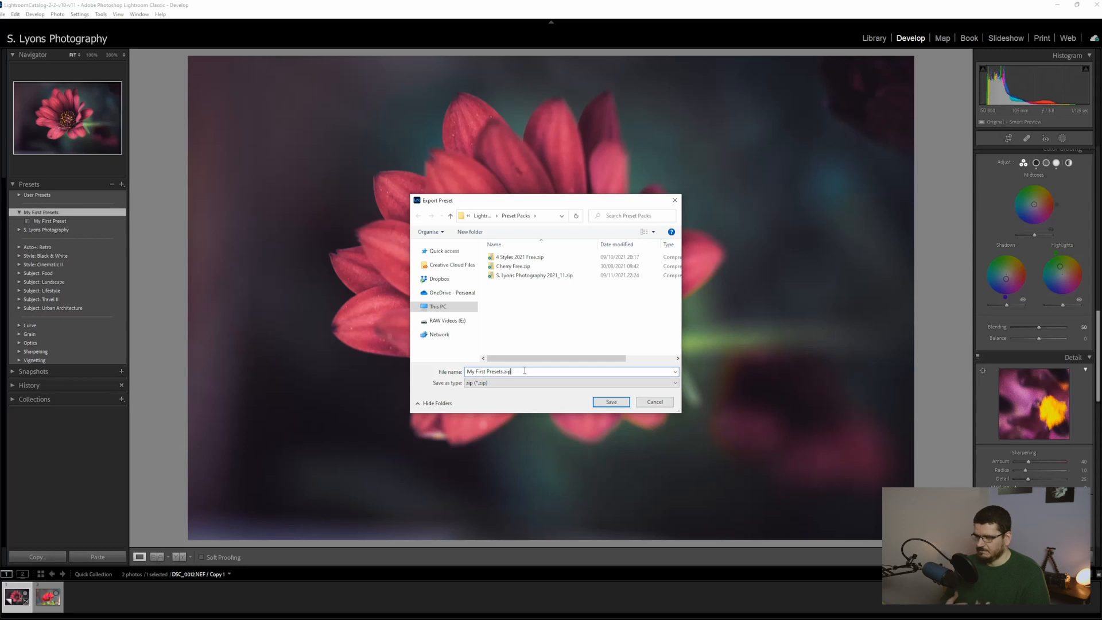
pyautogui.click(610, 403)
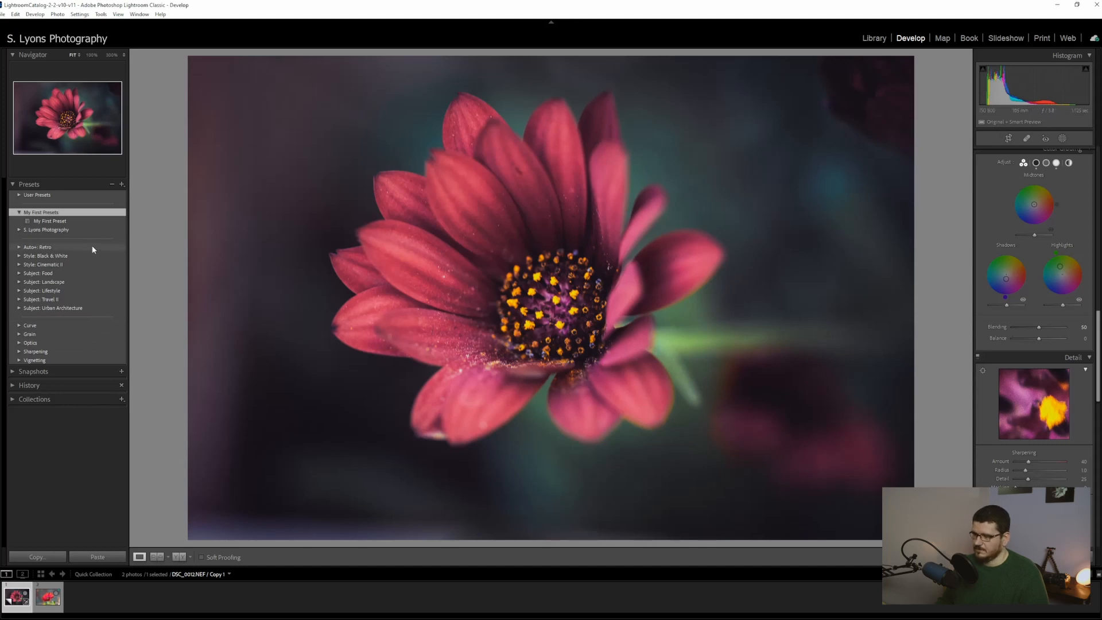
# Permanently delete the My First Presets group together with the preset it contains
pyautogui.rightClick(56, 217)
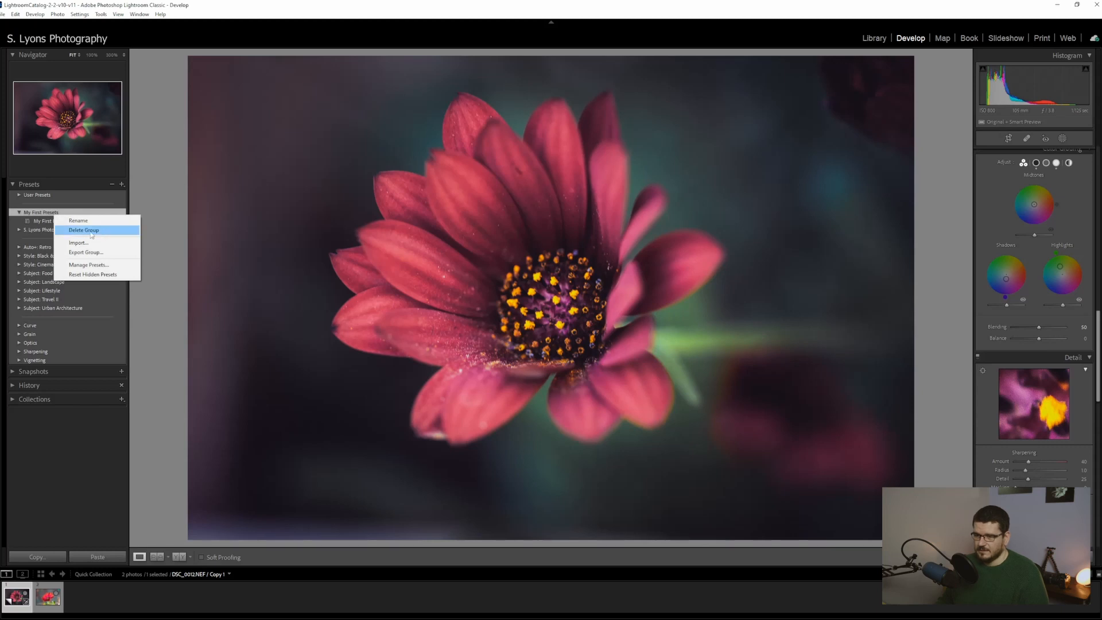
pyautogui.click(84, 231)
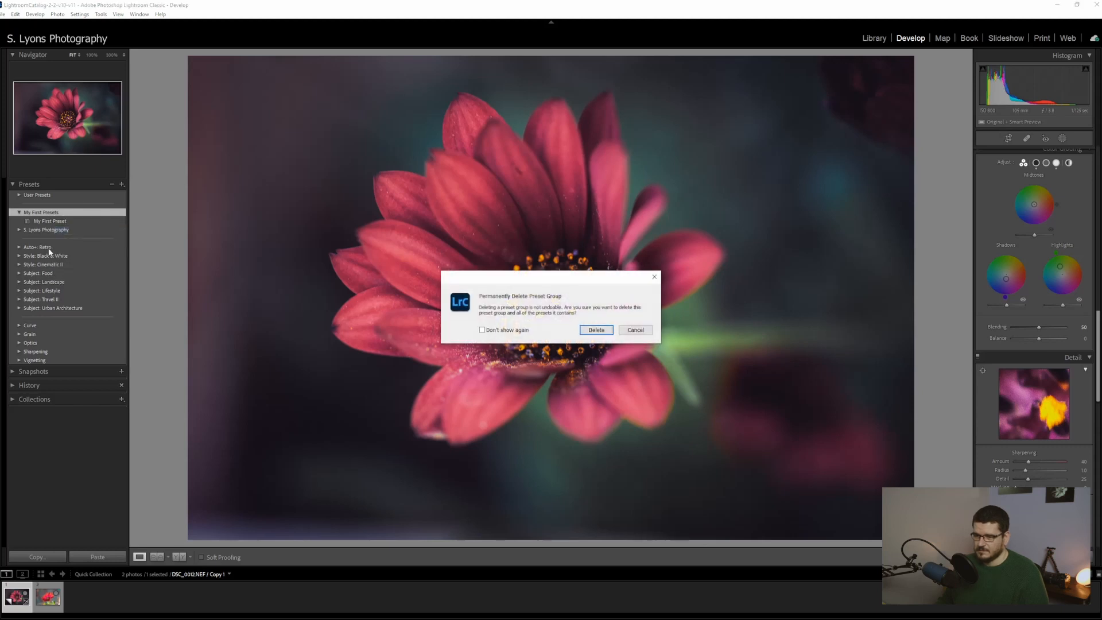
pyautogui.click(596, 330)
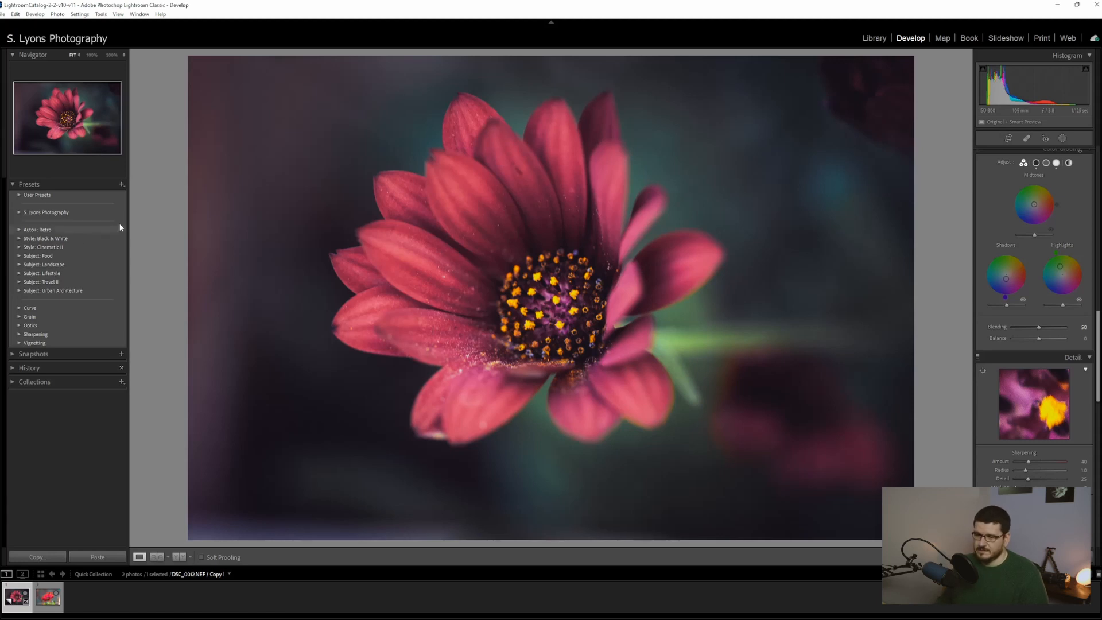
# Import the preset pack My First Presets.zip from the Preset Packs folder
pyautogui.click(121, 184)
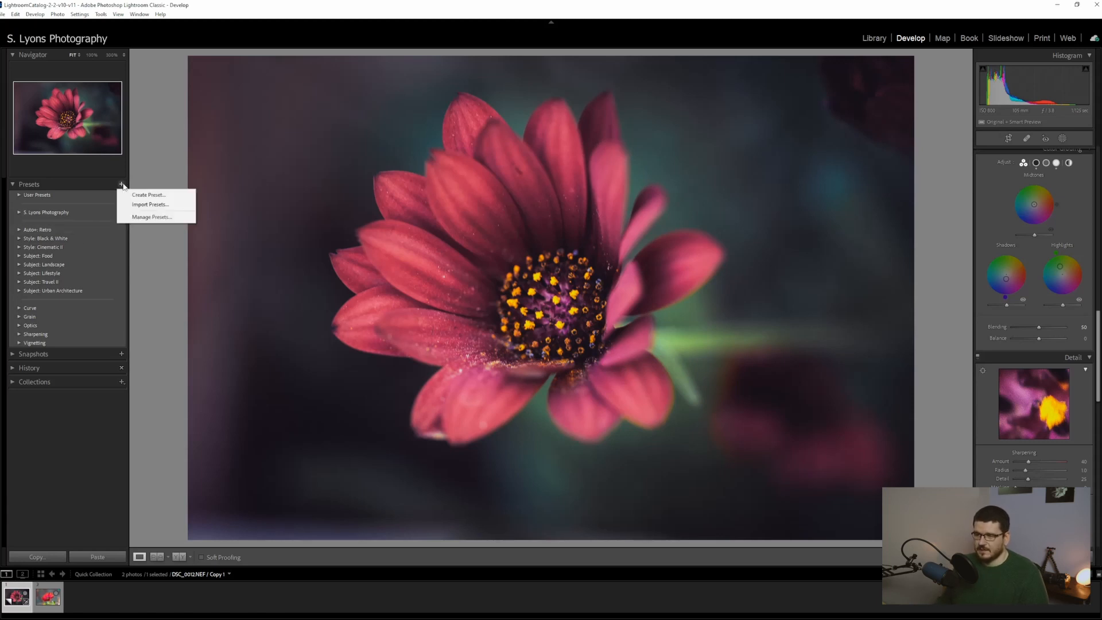
pyautogui.click(153, 207)
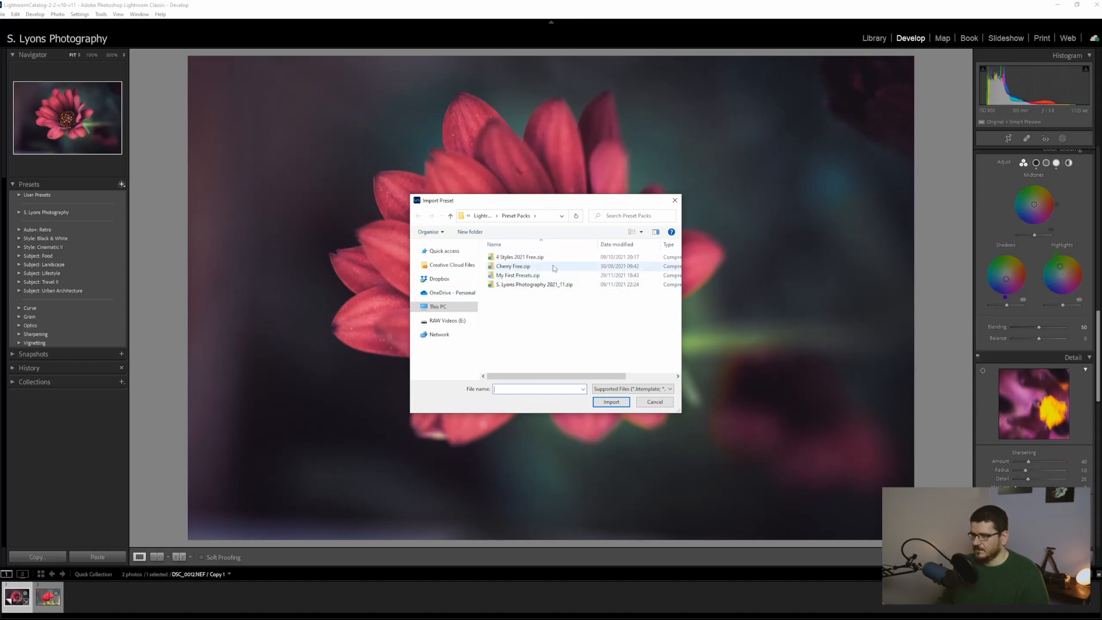
pyautogui.click(524, 275)
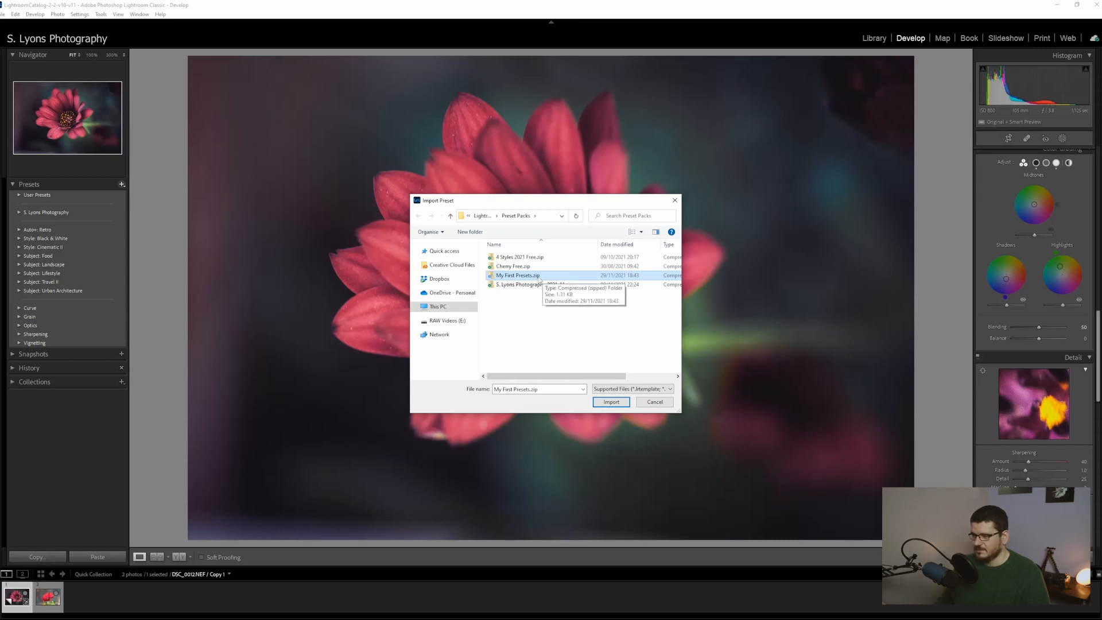
pyautogui.doubleClick(531, 278)
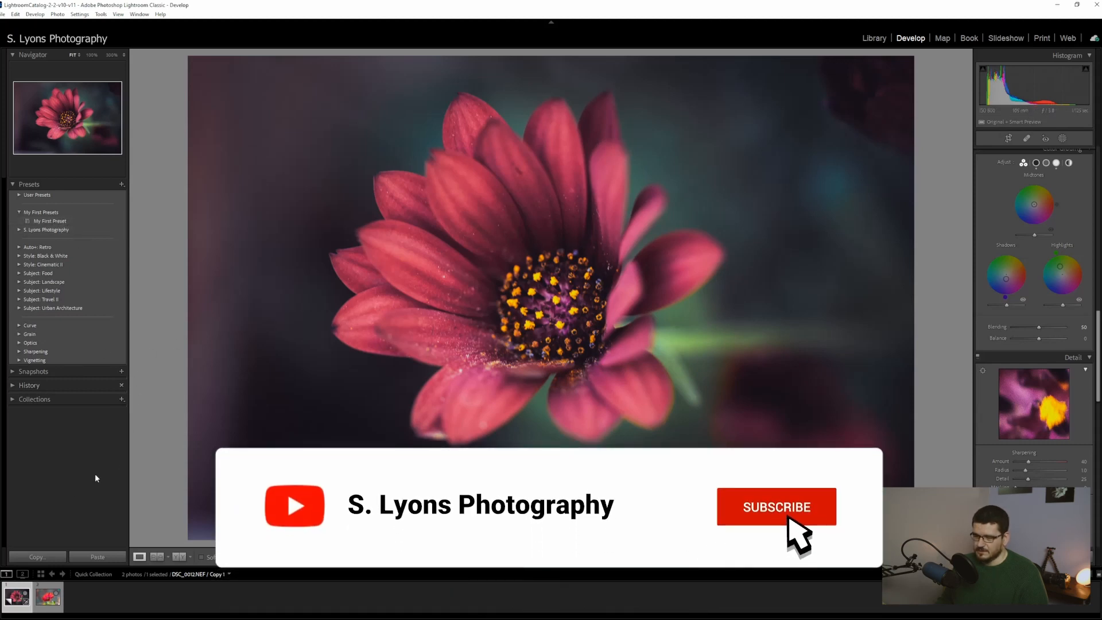
# Apply My First Preset to the second flower photo, DSC_0021.NEF
pyautogui.click(46, 606)
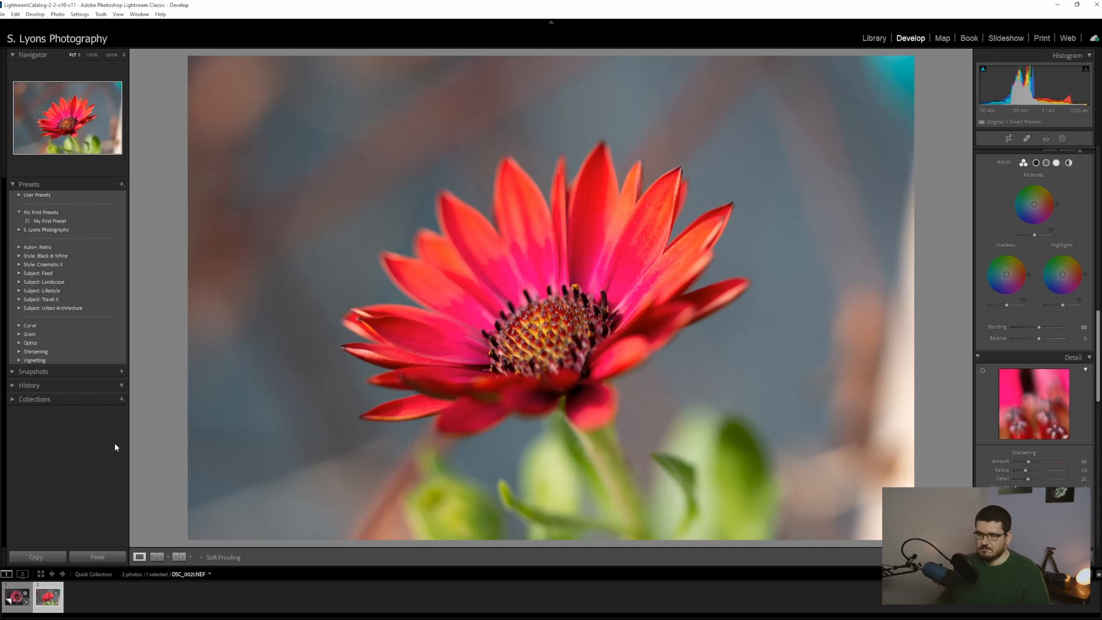
pyautogui.click(51, 223)
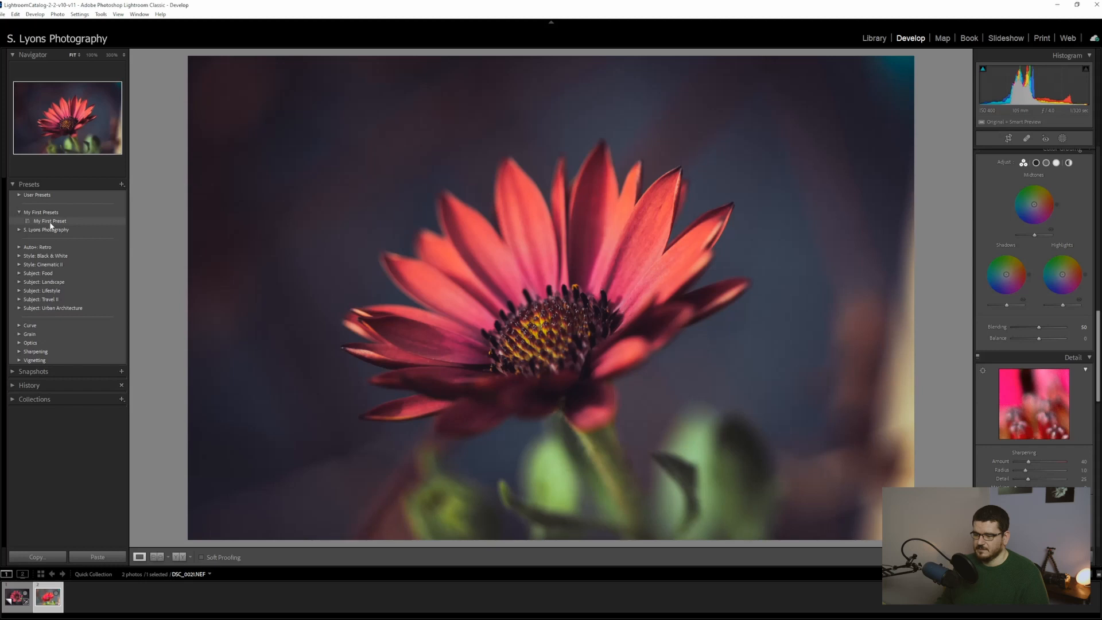
pyautogui.click(50, 223)
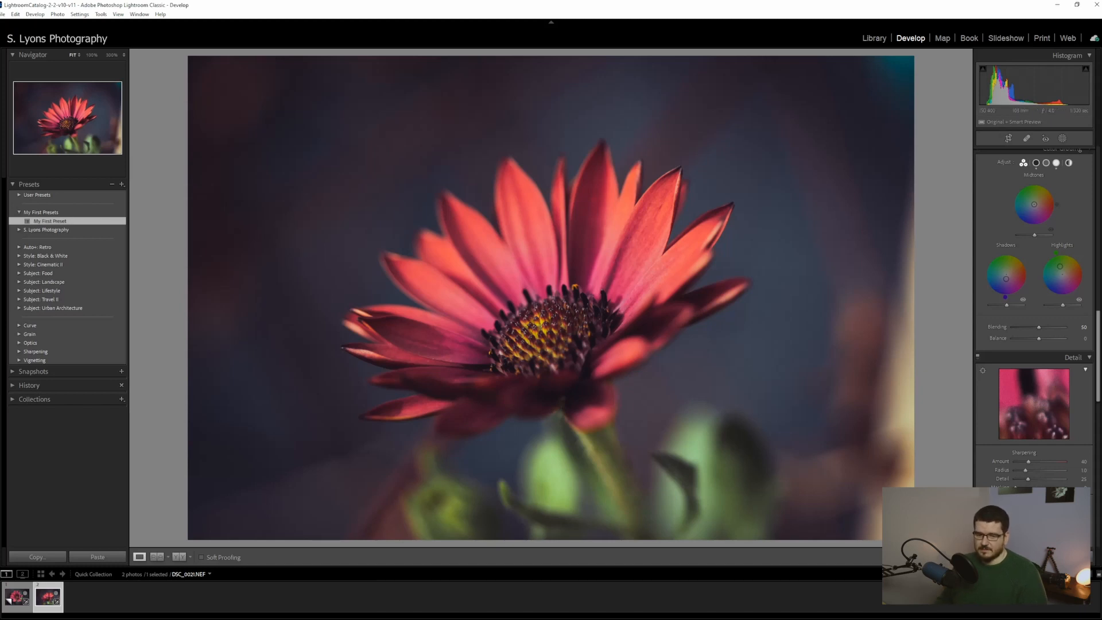
# Switch to the web browser, add 4 Styles 2021 (Free) from the shop's Lightroom Presets to the cart, and view the creator's Patreon page
pyautogui.hotkey('alt', 'Tab')
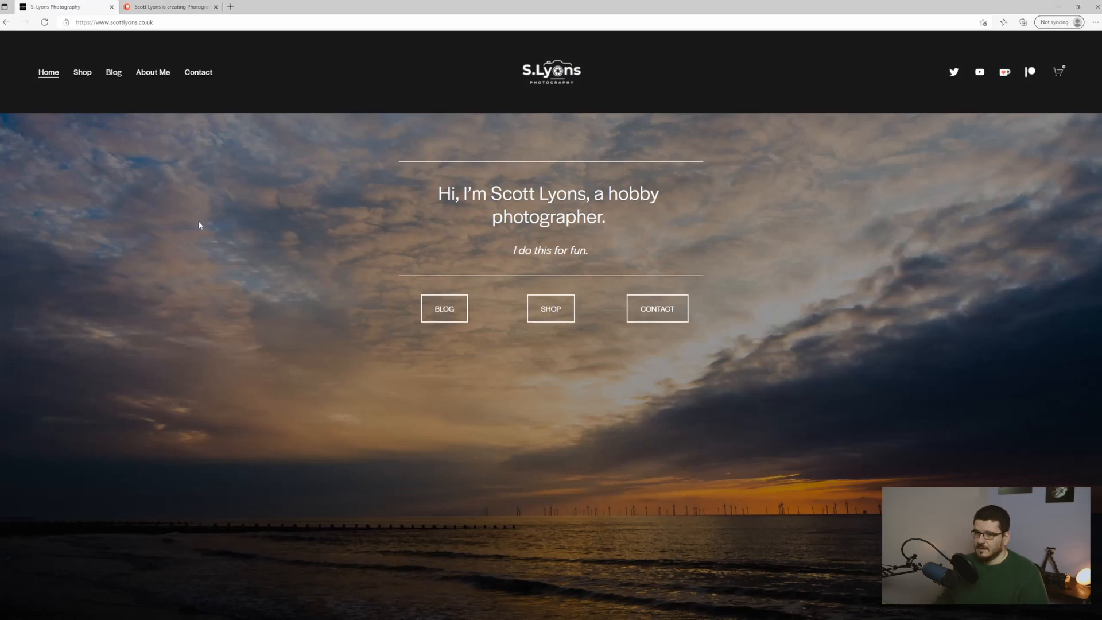
pyautogui.moveTo(84, 76)
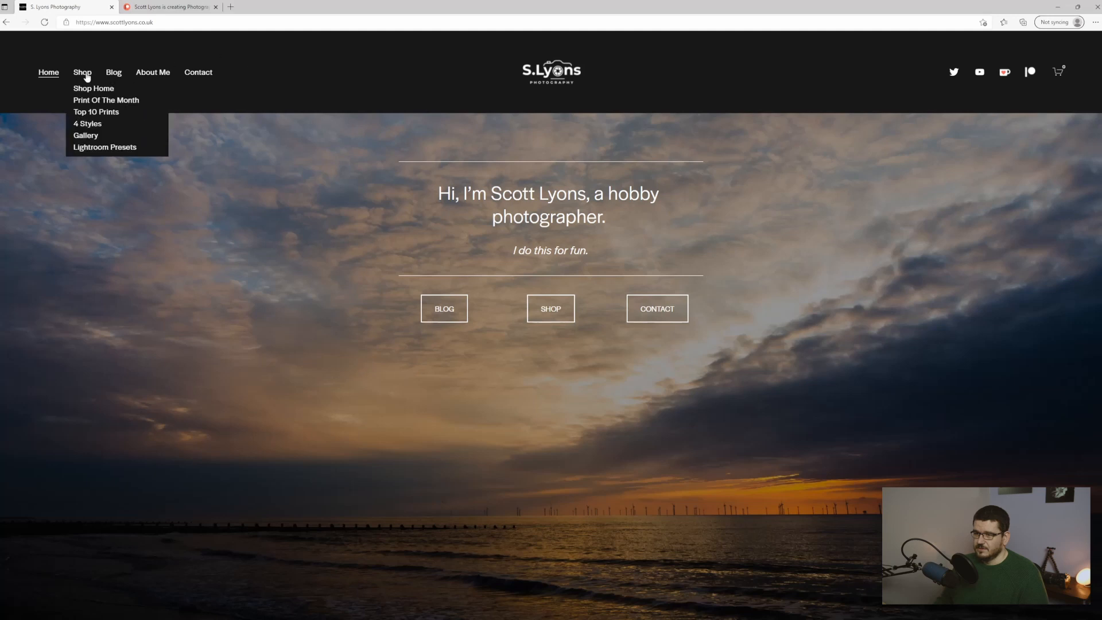
pyautogui.click(114, 148)
pyautogui.scroll(-1, 549, 145)
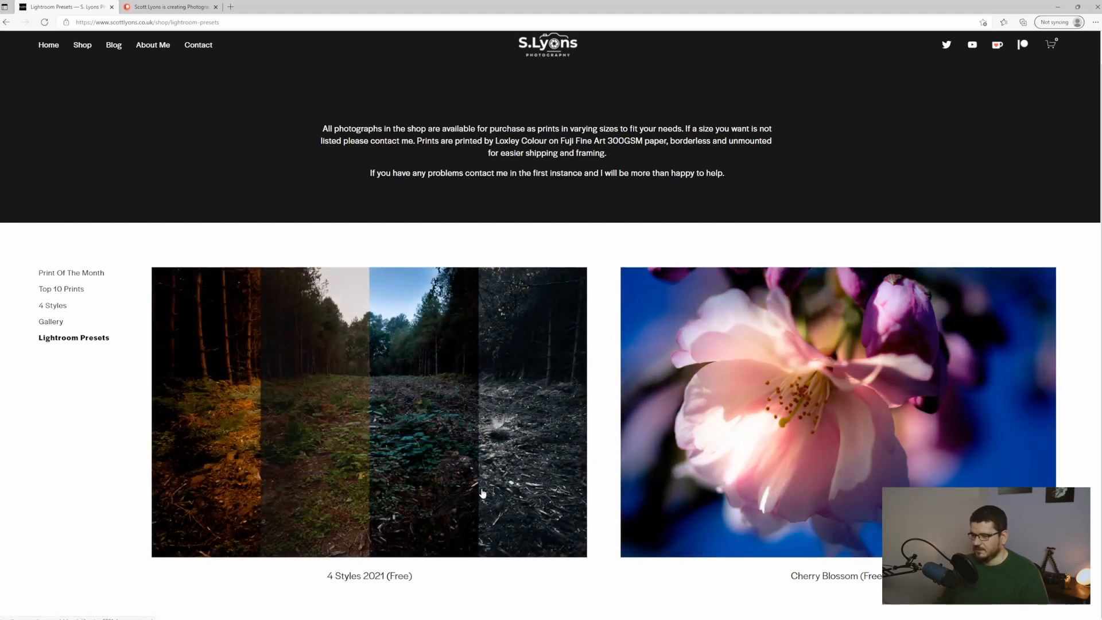
pyautogui.click(385, 477)
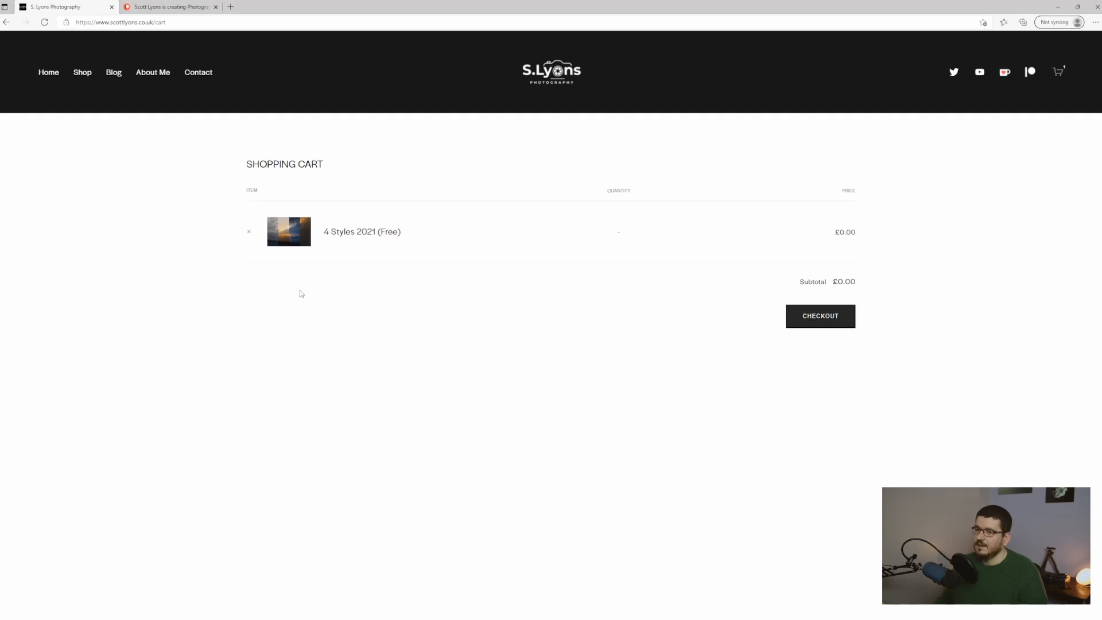
pyautogui.click(167, 7)
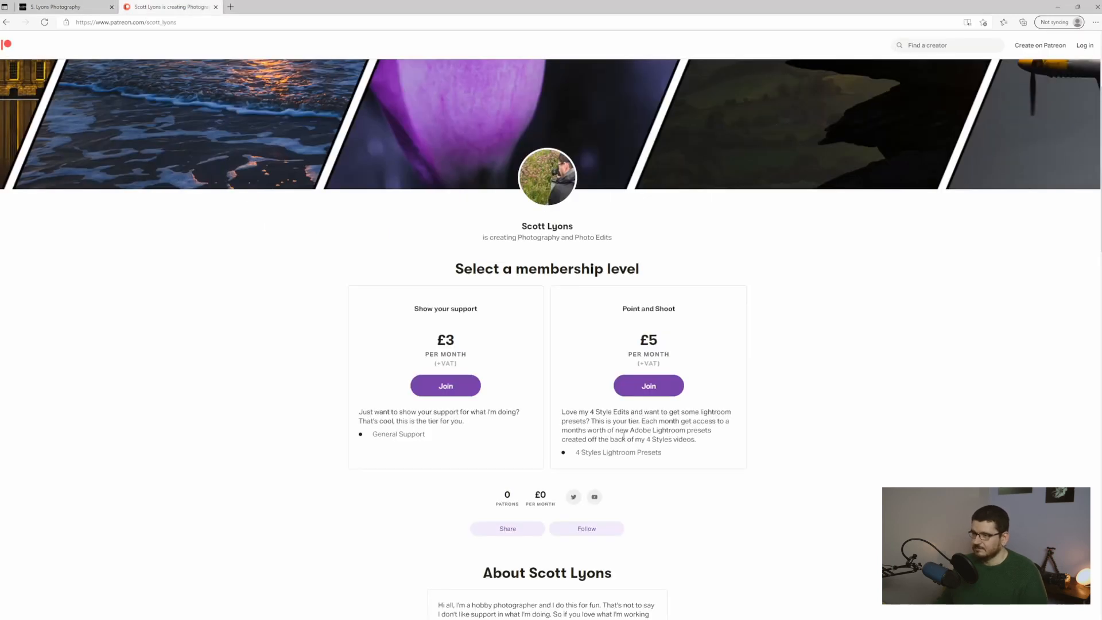